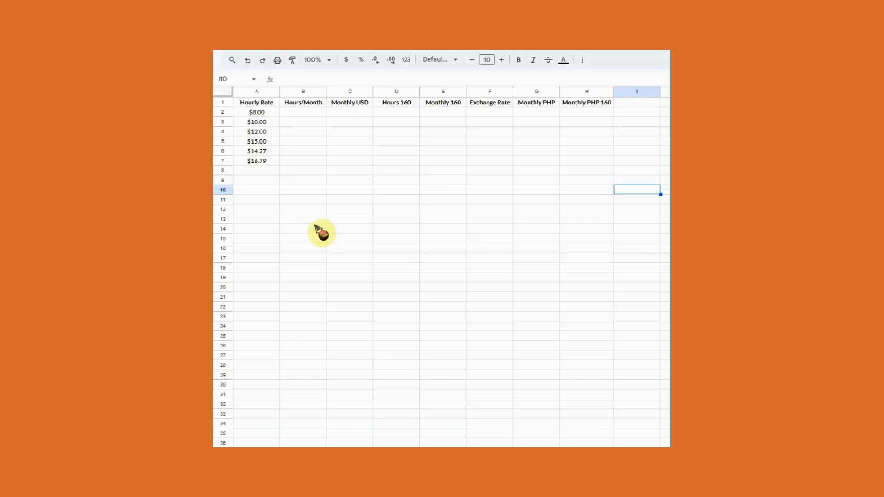
left_click(303, 102)
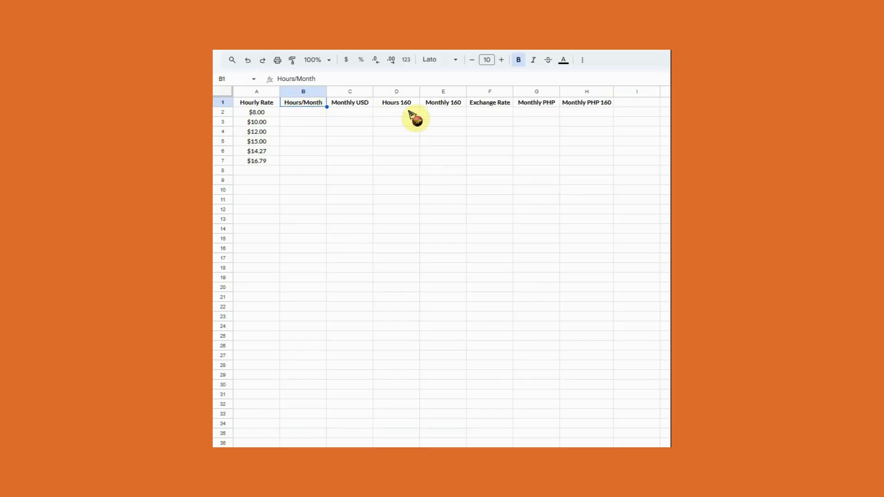
left_click(394, 103)
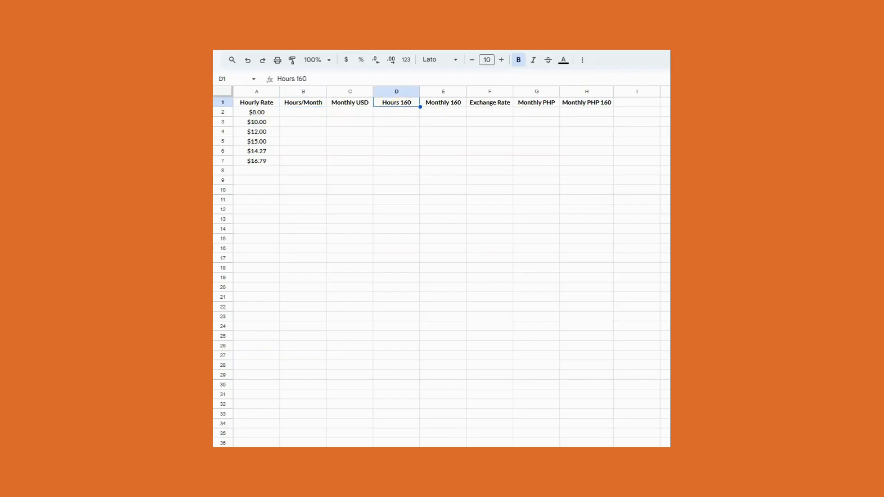
left_click(251, 102)
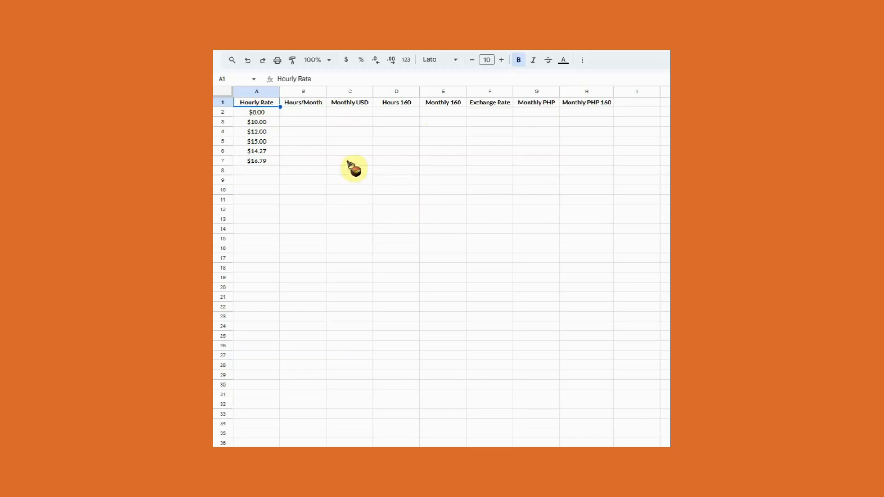
left_click_drag(260, 111, 263, 158)
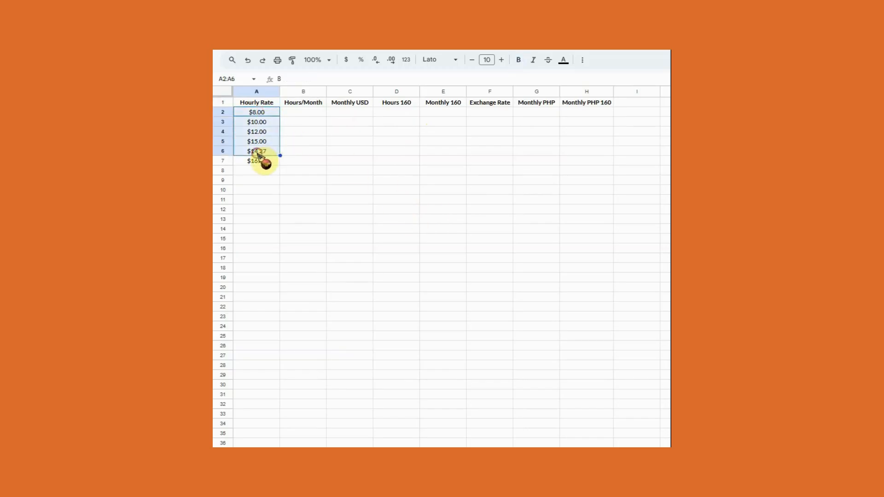
Step: Enter the formula =40*4.333 in B2 under Hours/Month and fill it down to B7
left_click(305, 113)
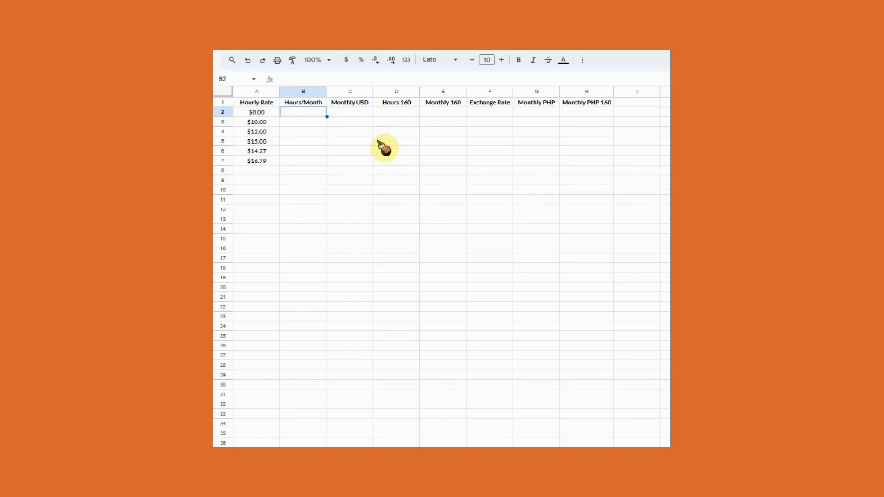
type("=40")
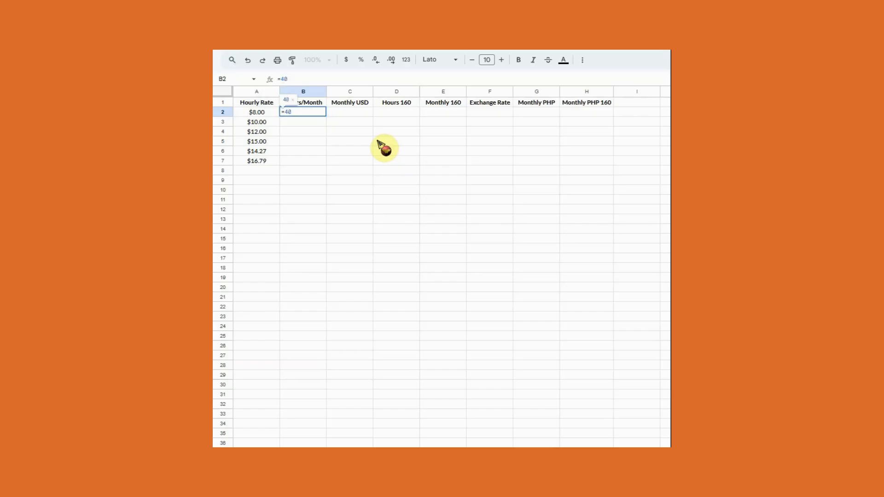
type("*4.333")
key("Return")
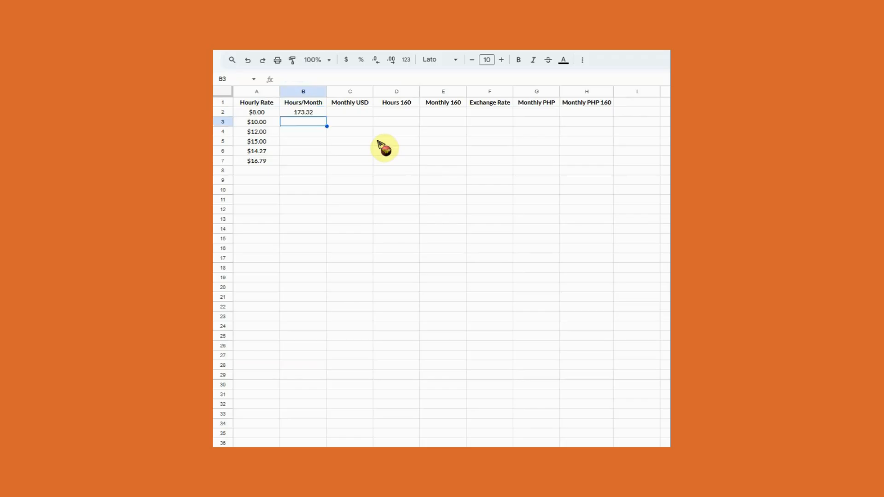
left_click(319, 112)
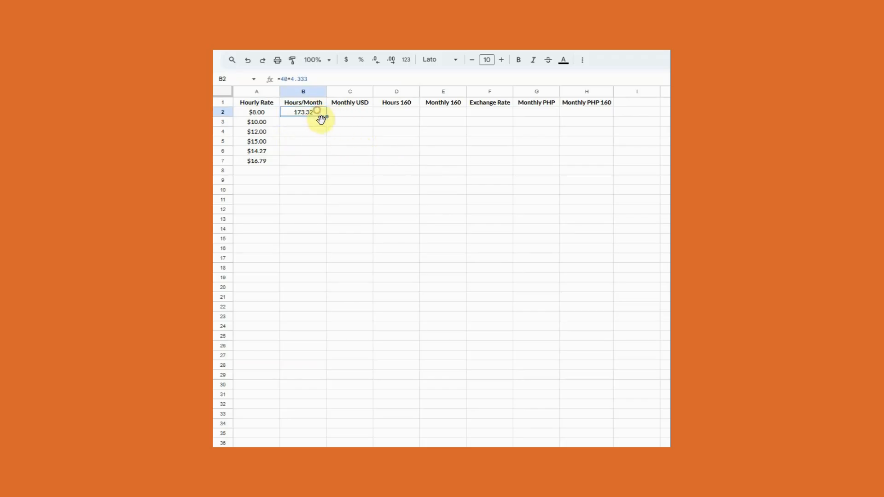
left_click_drag(326, 116, 322, 165)
Step: Calculate Monthly USD in C2 with =A2*B2 and accept the suggested autofill for C3 through C7
left_click(356, 115)
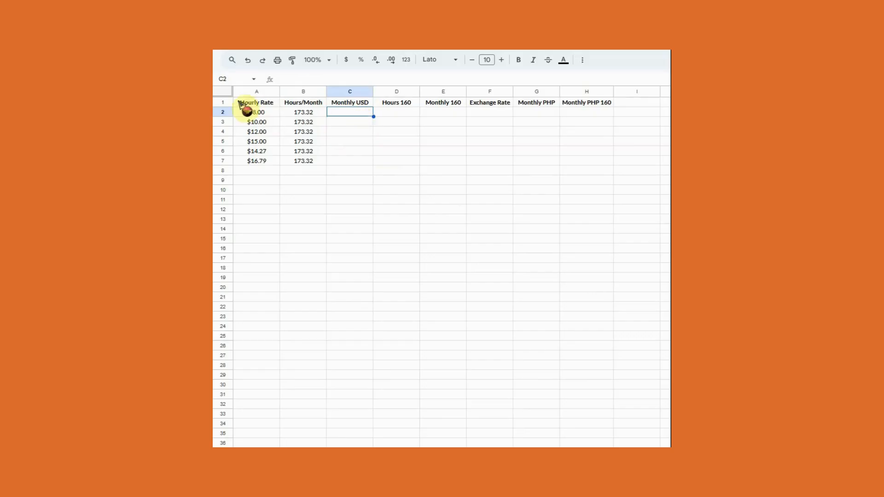
left_click(253, 102)
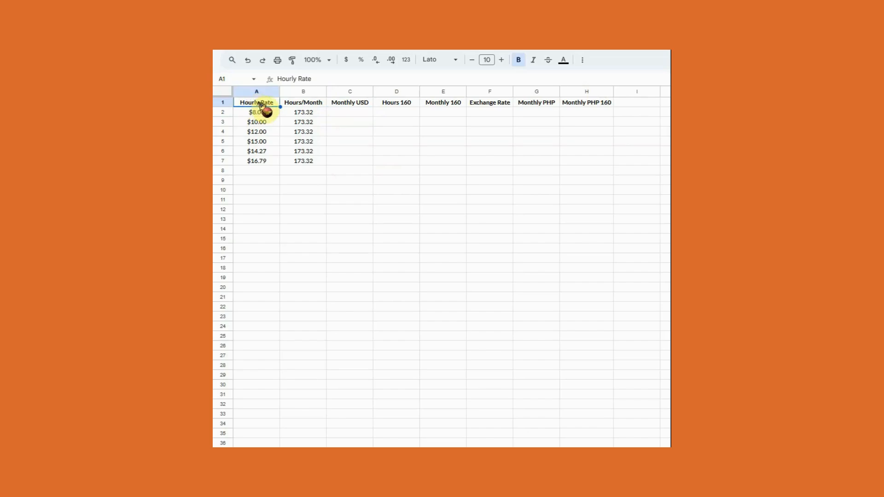
left_click(298, 102)
left_click(358, 115)
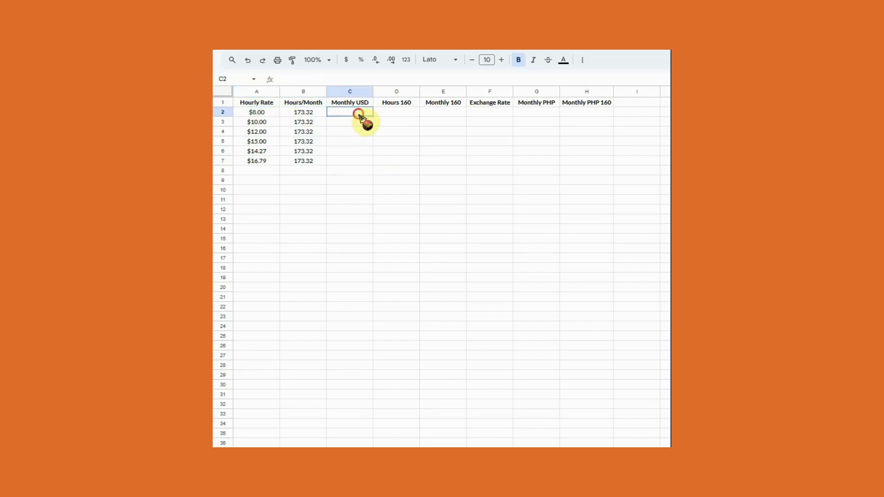
type("=")
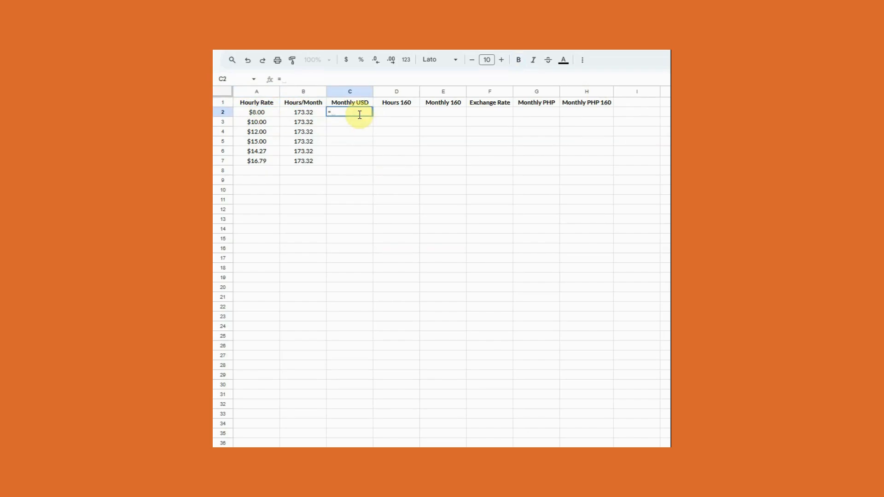
left_click(254, 112)
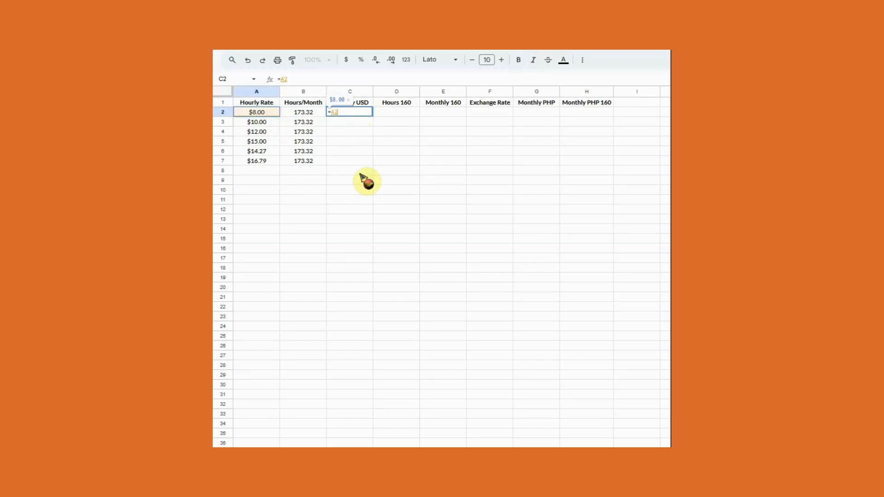
type("*")
left_click(293, 114)
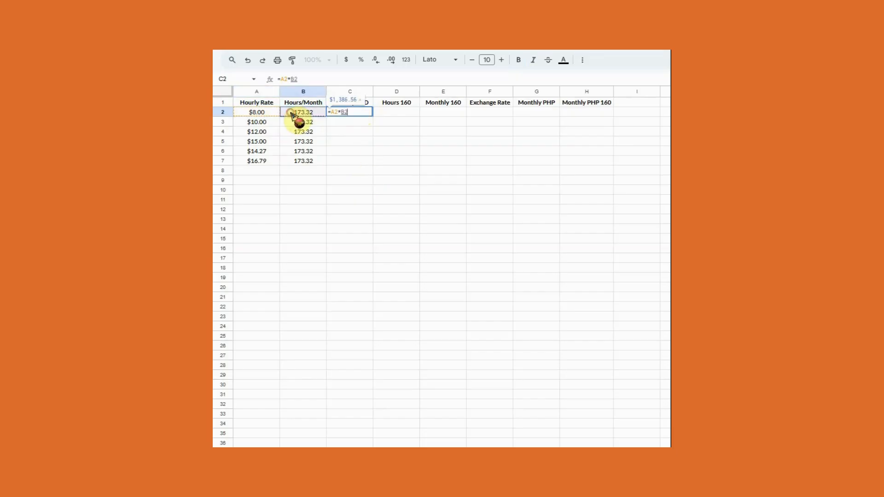
key("Return")
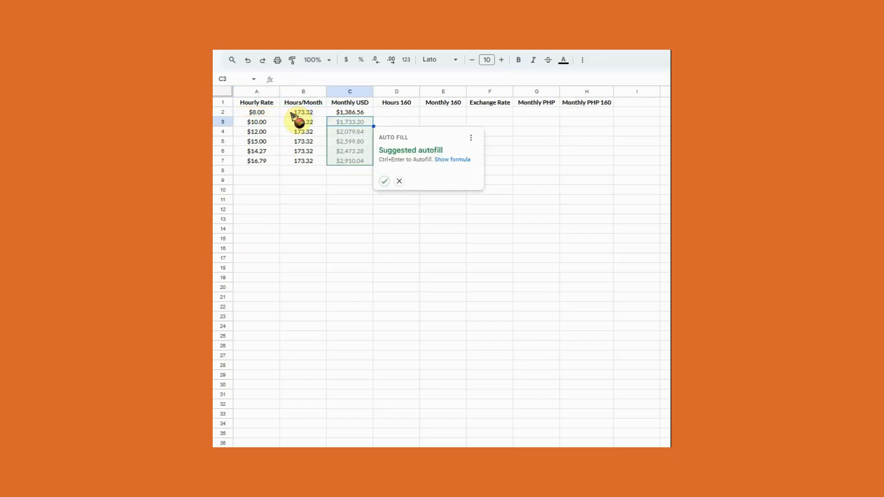
left_click(385, 180)
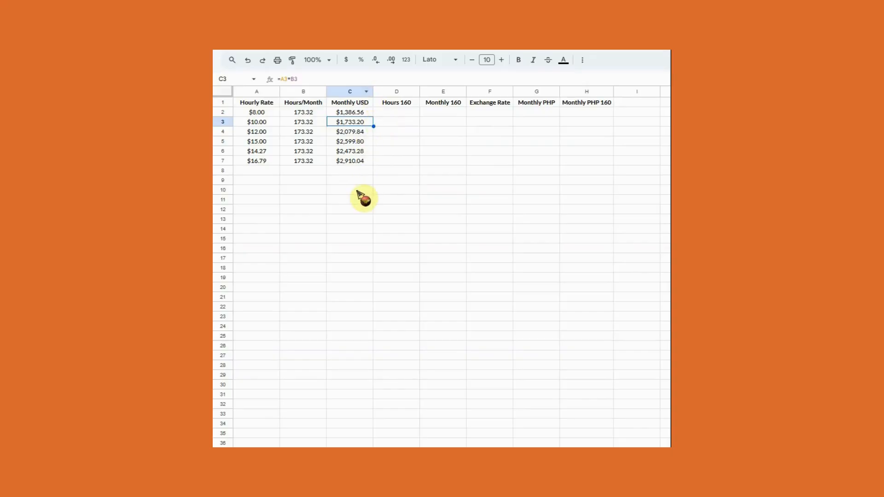
Step: Enter 160 in D2 under Hours 160 and copy it into D3 through D7
left_click(396, 114)
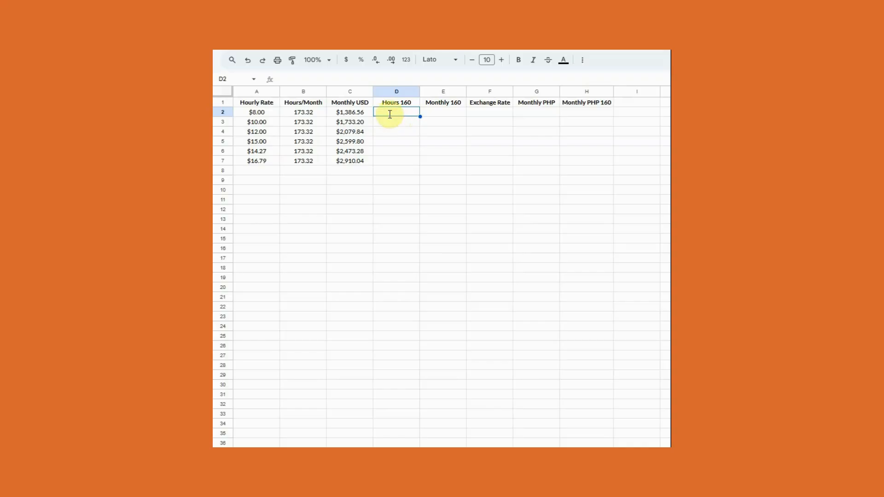
type("160")
key("Return")
left_click(390, 115)
key("ctrl+c")
key("Down")
key("shift+Down")
key("shift+Down")
key("shift+Down")
key("shift+Down")
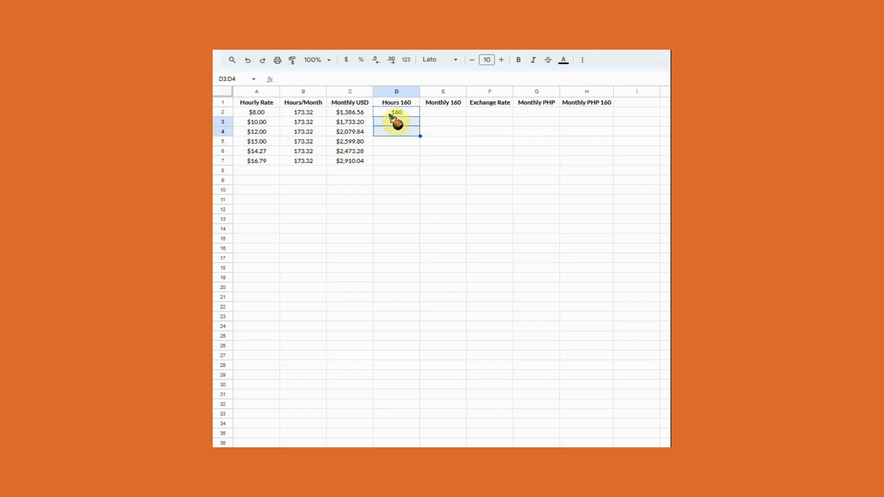
key("ctrl+v")
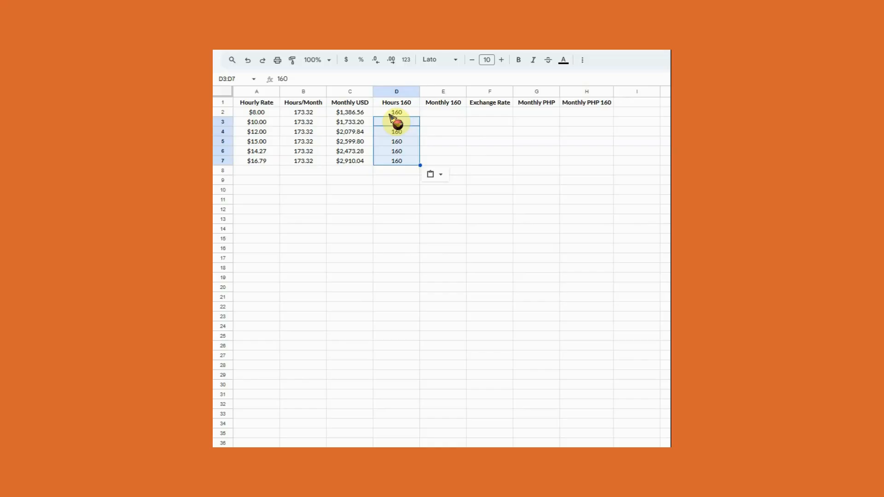
left_click(445, 113)
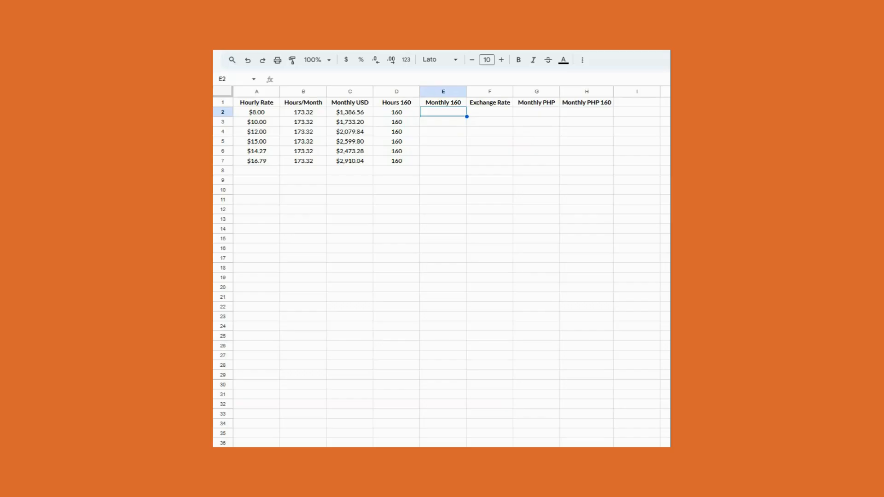
double_click(440, 113)
key("ctrl+v")
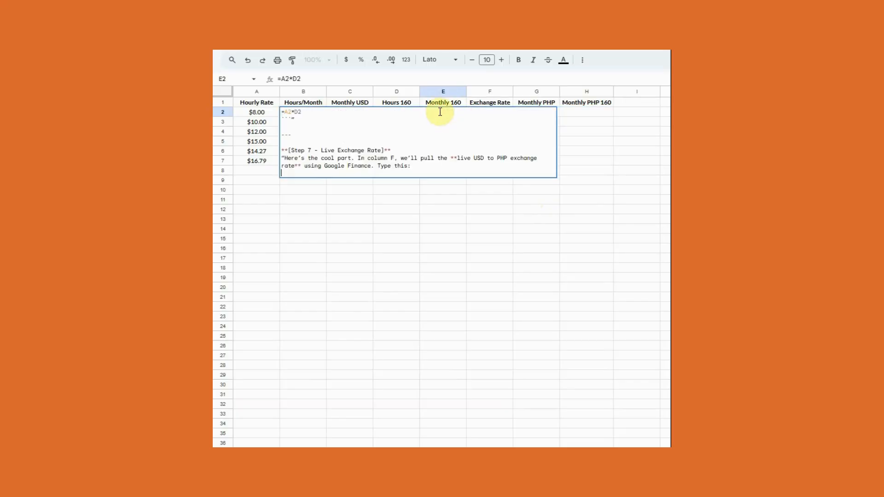
key("Return")
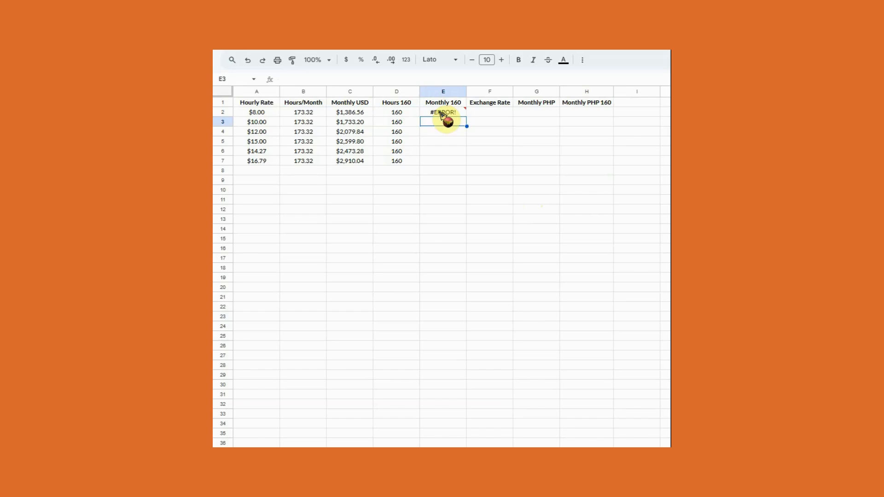
left_click(441, 113)
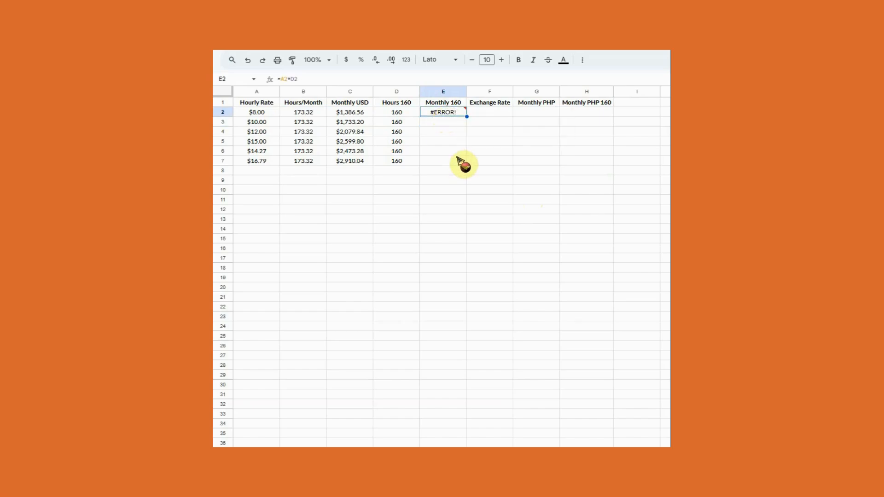
key("Delete")
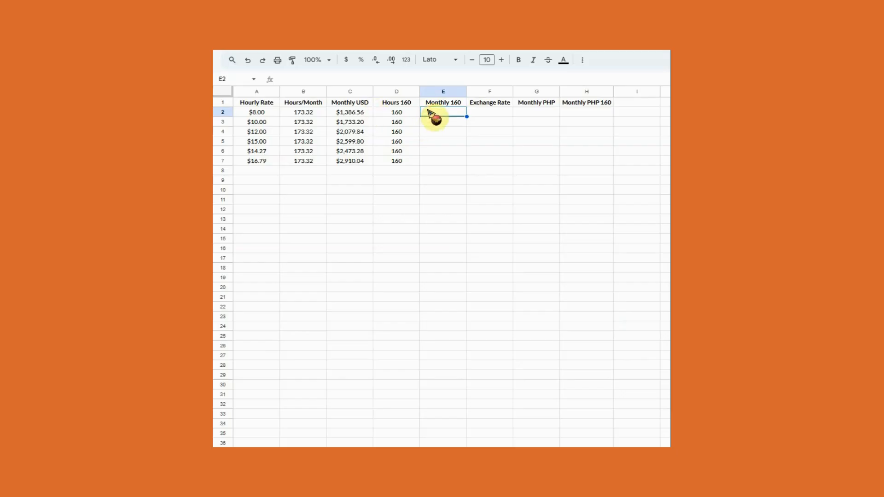
Step: Calculate Monthly 160 in E2 with =A2*D2 and accept the suggested autofill for E3 through E7
type("=")
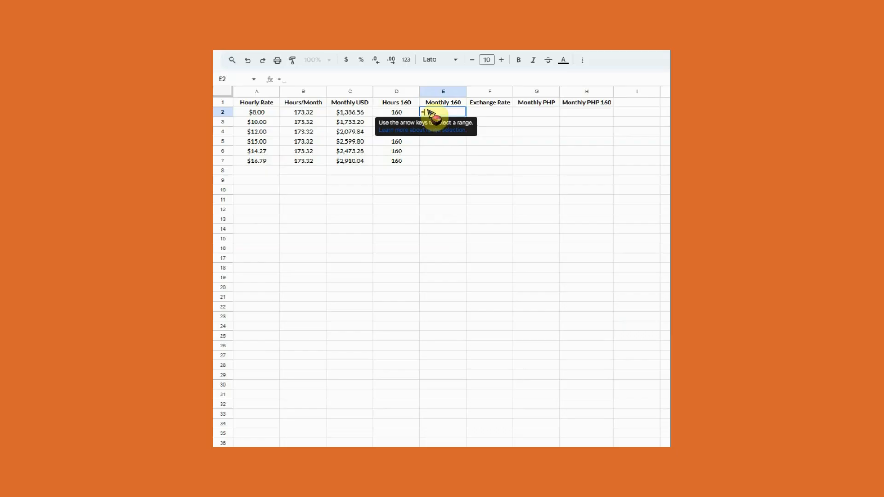
left_click(266, 113)
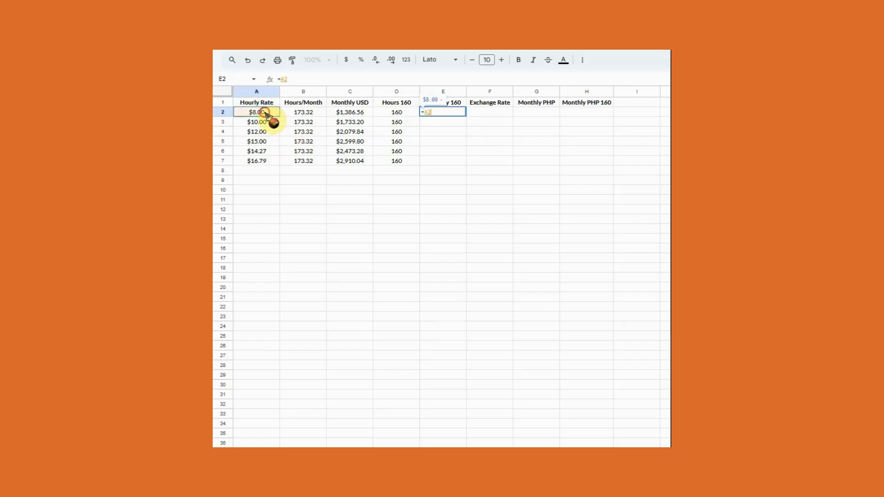
type("*")
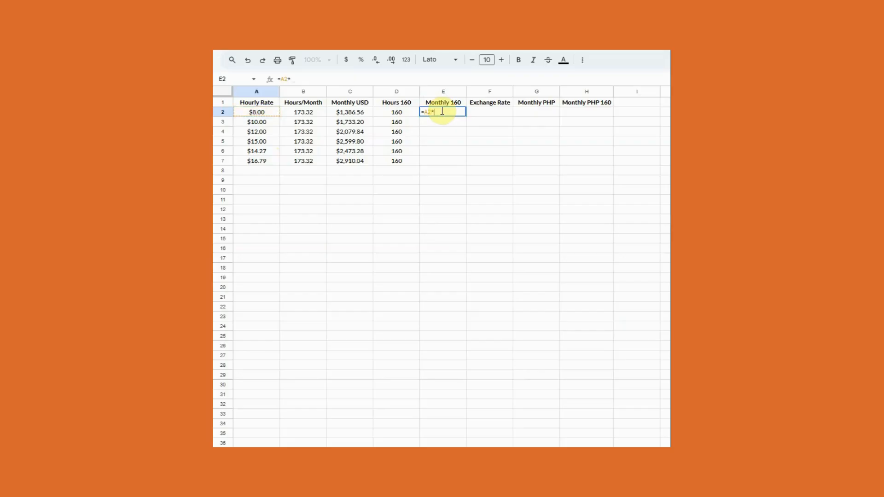
left_click(394, 113)
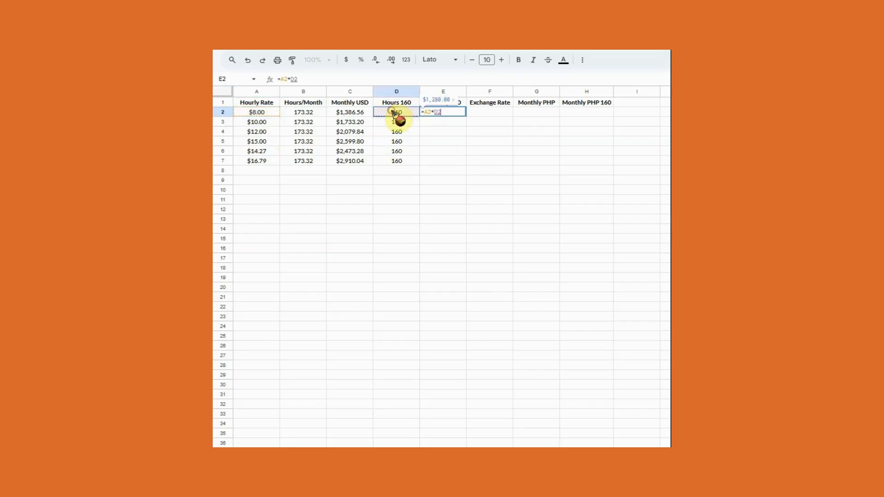
key("Return")
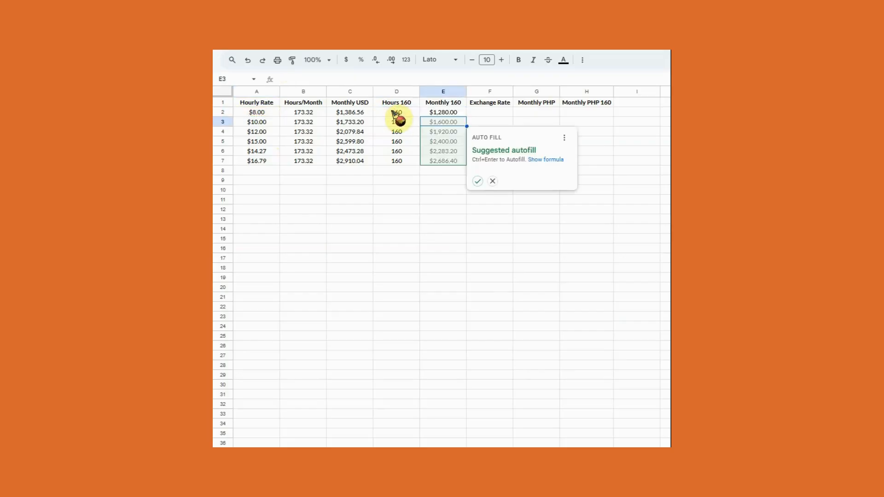
left_click(478, 182)
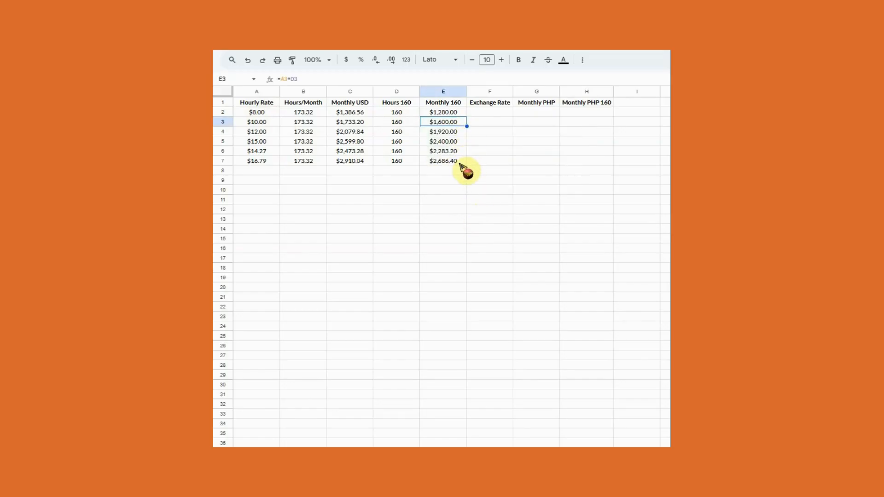
Step: Fetch the live USD-to-PHP rate in F2 under Exchange Rate with =GOOGLEFINANCE("currency:usd php")
left_click(489, 113)
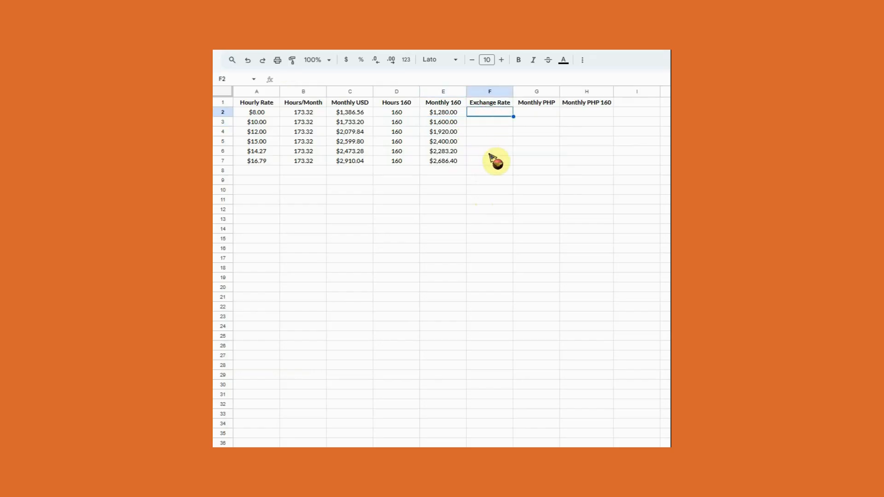
type("=")
type("google")
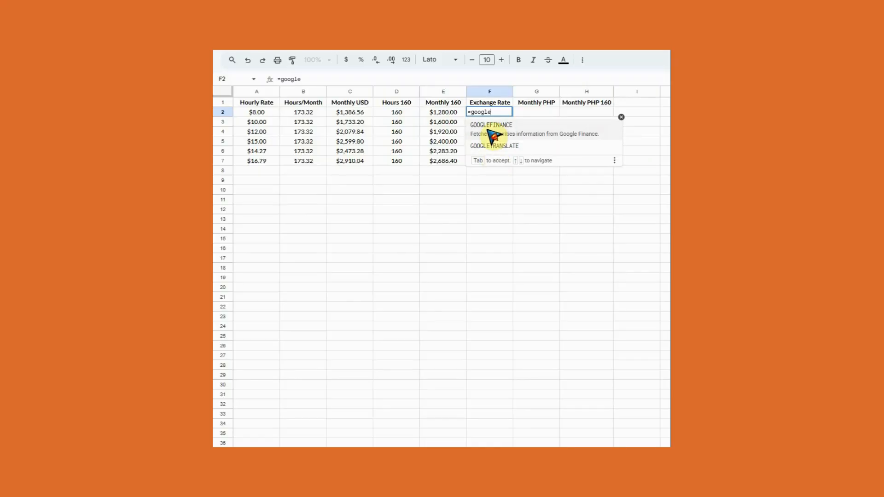
left_click(488, 130)
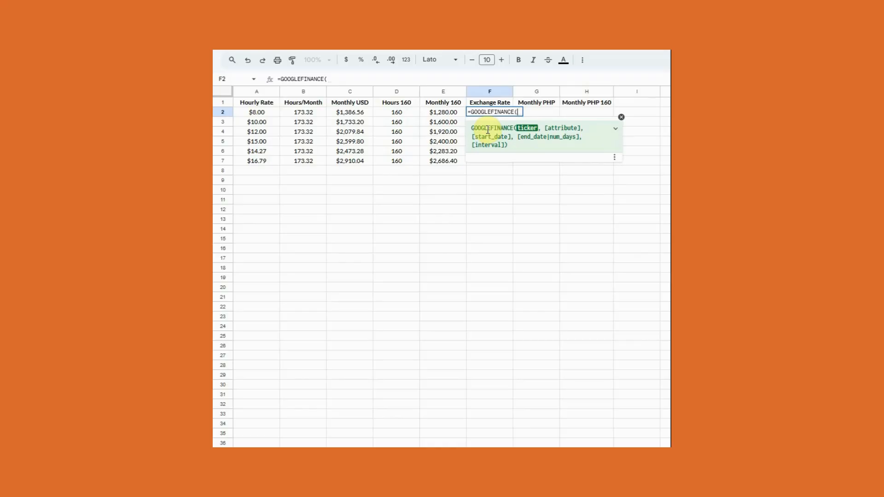
type("\"currency:")
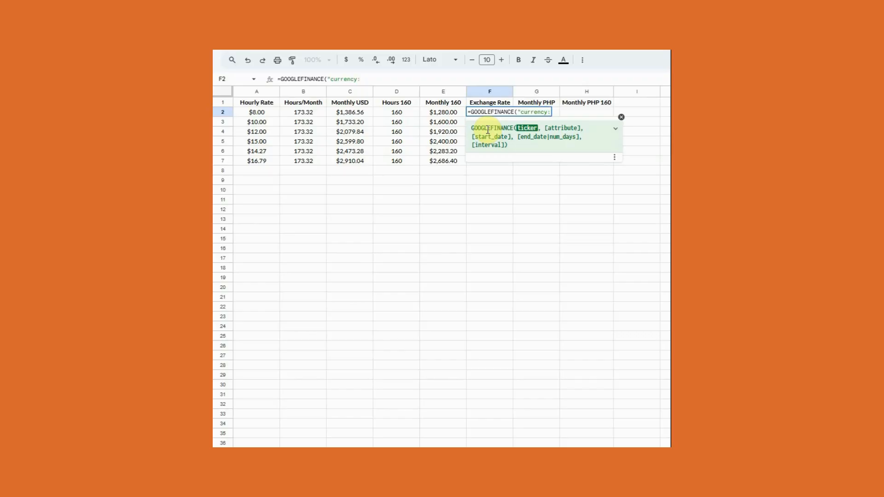
type("usd php\"")
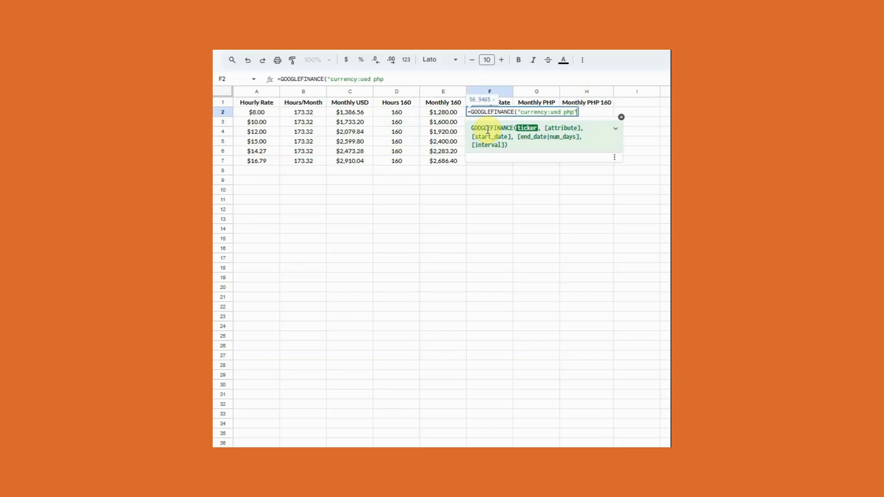
type(")")
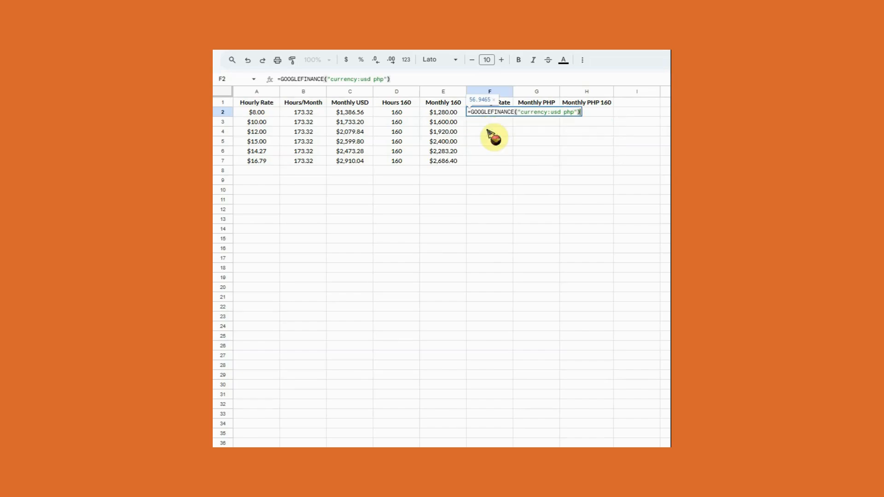
key("Return")
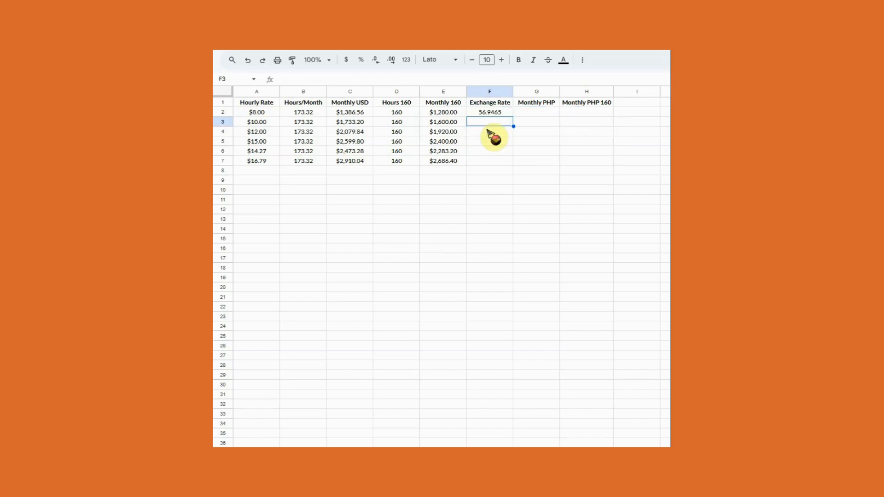
key("Up")
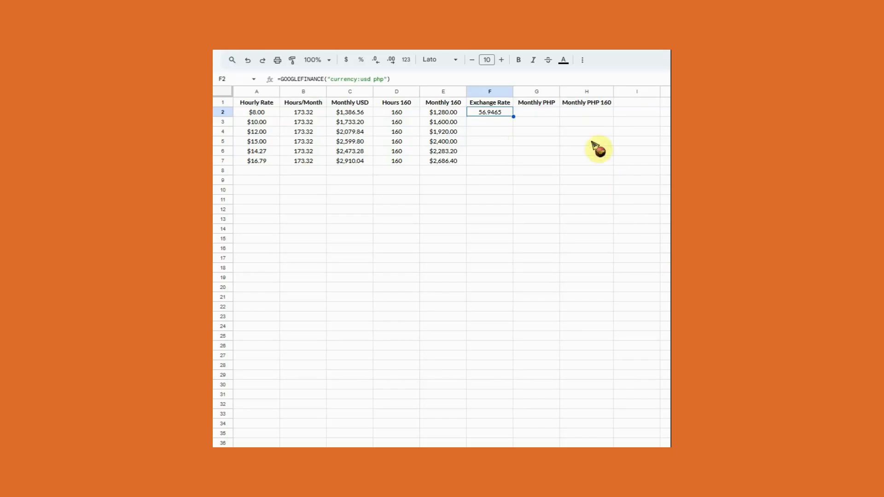
Step: Calculate Monthly PHP 160 in H2 with =E2*$F$2 and accept the suggested autofill for H3 through H7
left_click(579, 114)
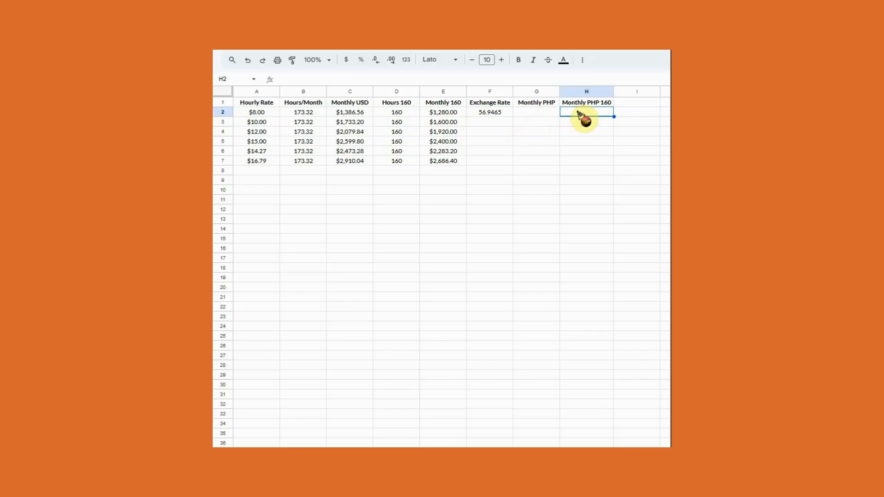
type("=")
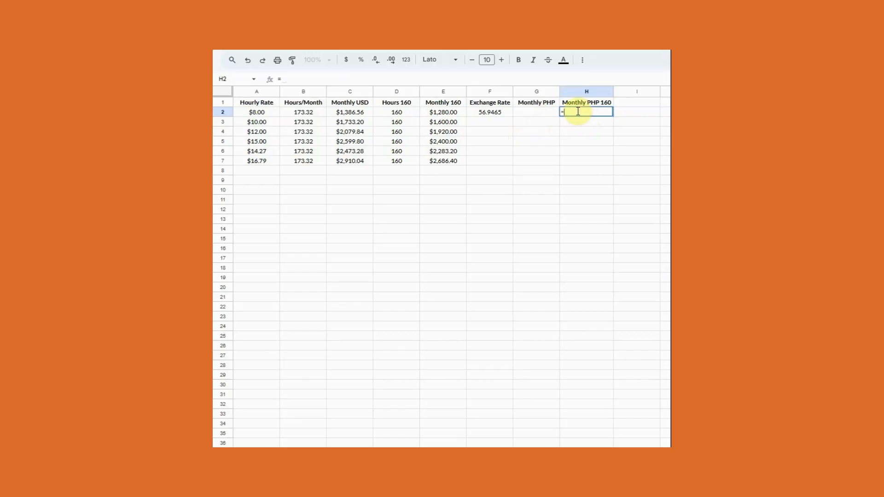
left_click(432, 115)
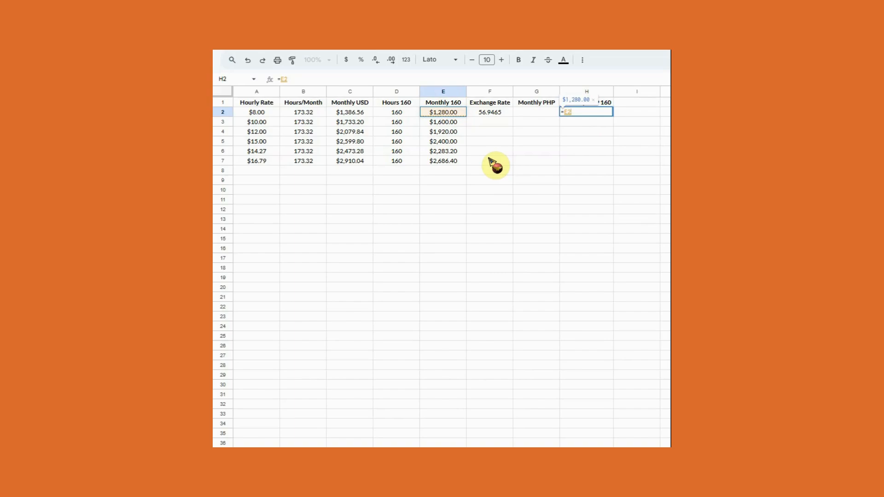
type("*")
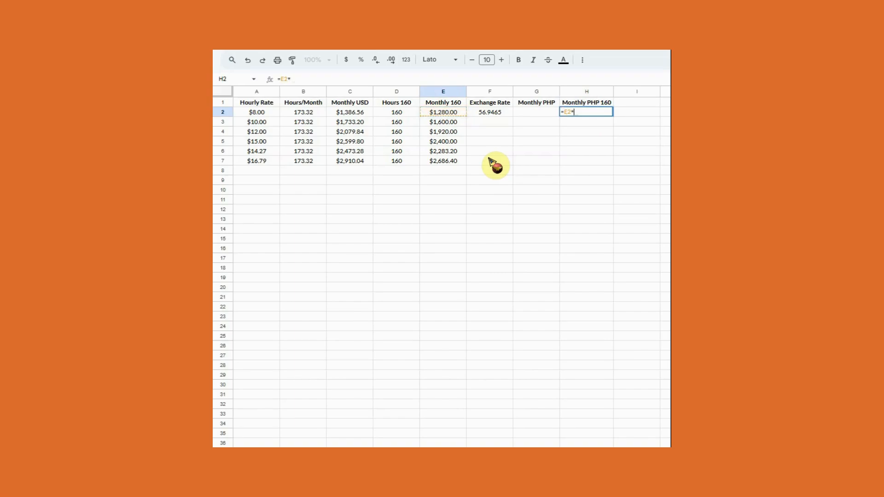
type("$f$2")
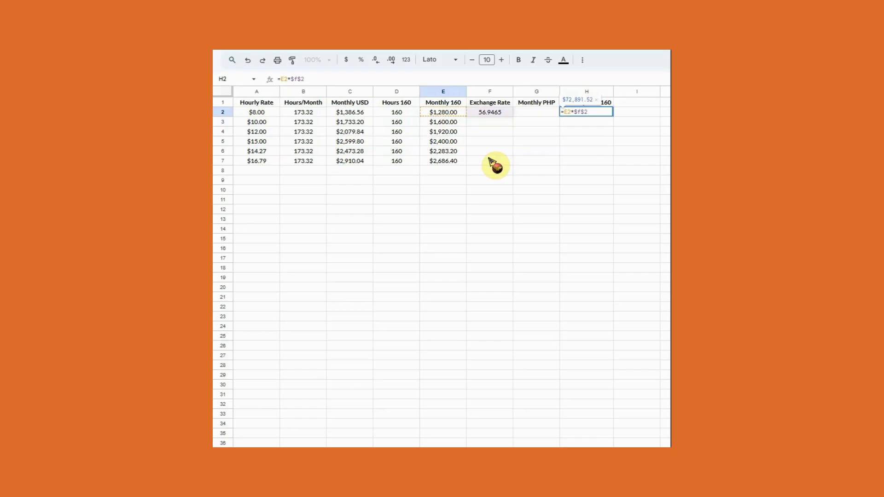
key("Return")
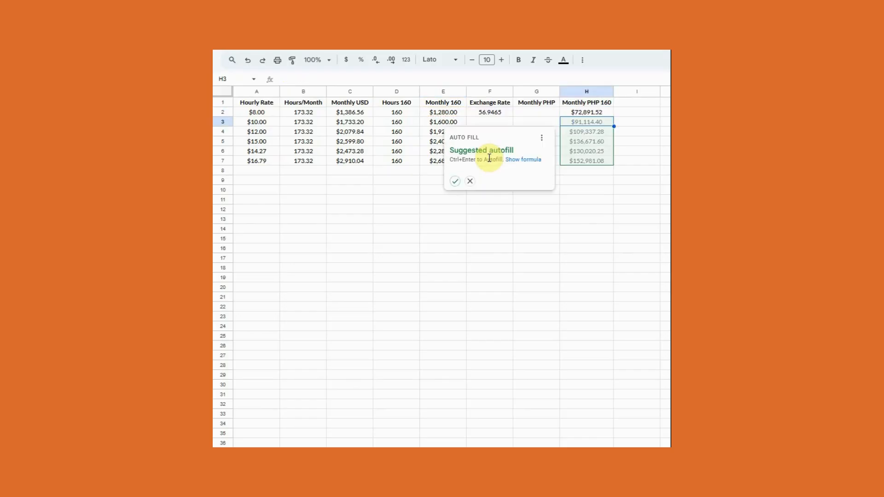
left_click(455, 181)
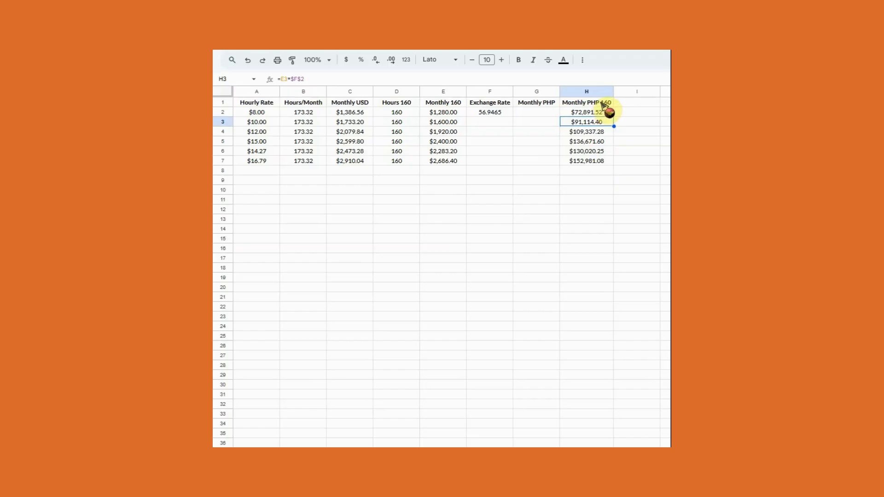
left_click(600, 113)
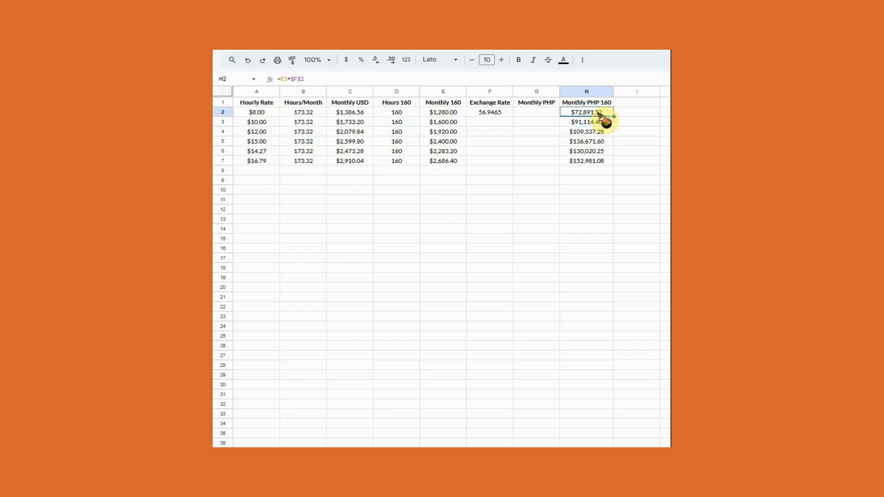
left_click(441, 115)
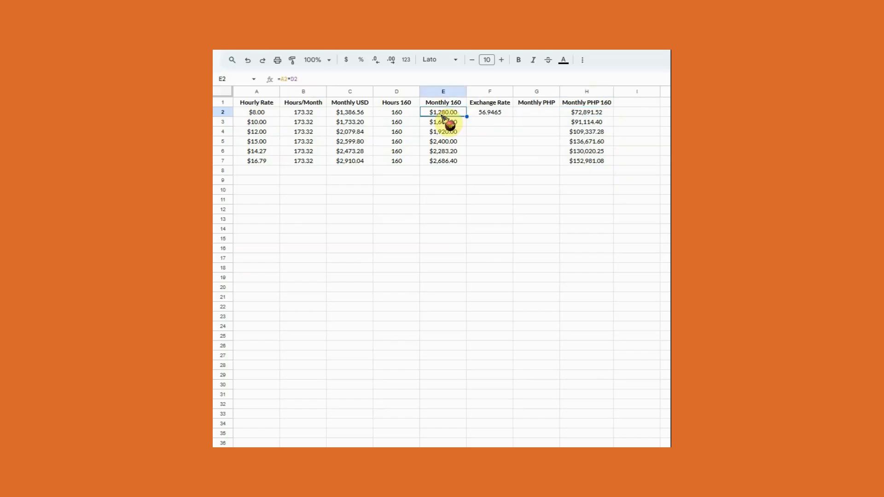
Step: Calculate Monthly PHP in G2 with =C2*$F$2 and accept the suggested autofill for G3 through G7
left_click(524, 113)
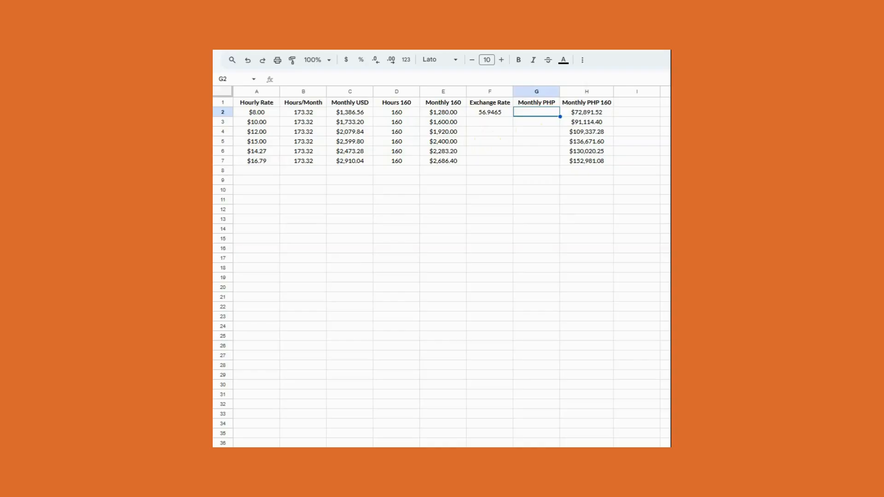
left_click(521, 112)
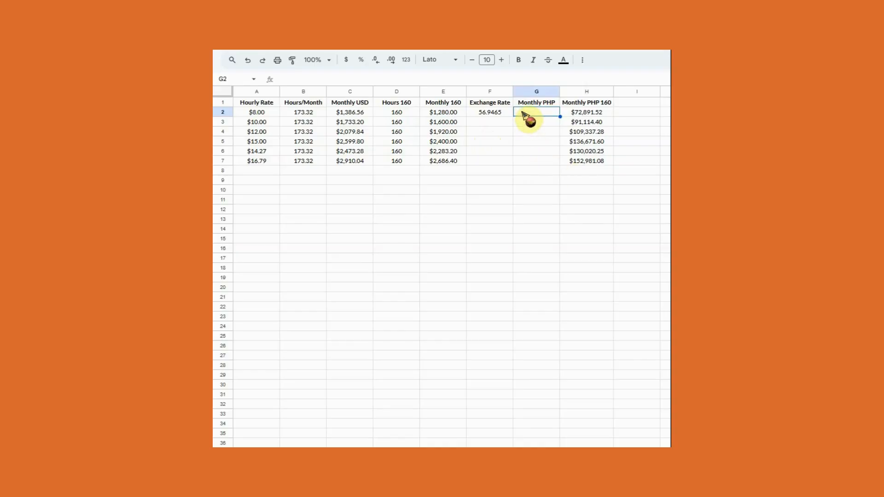
type("=")
left_click(358, 112)
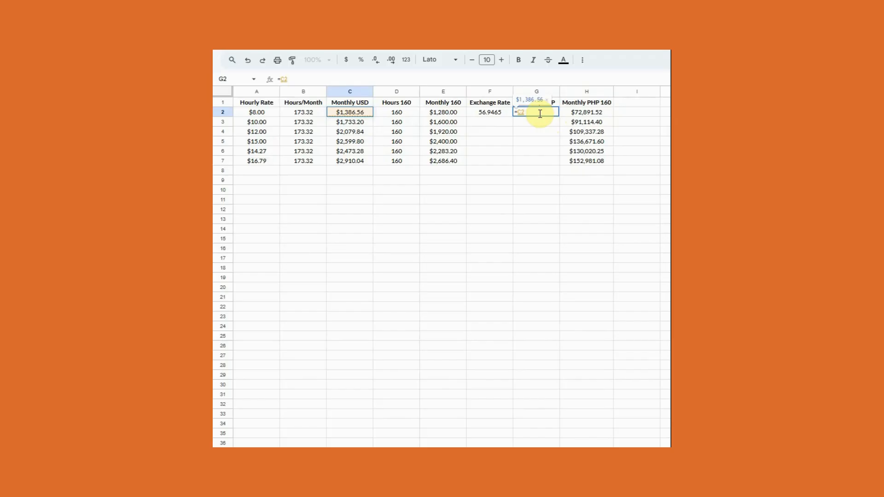
type("*")
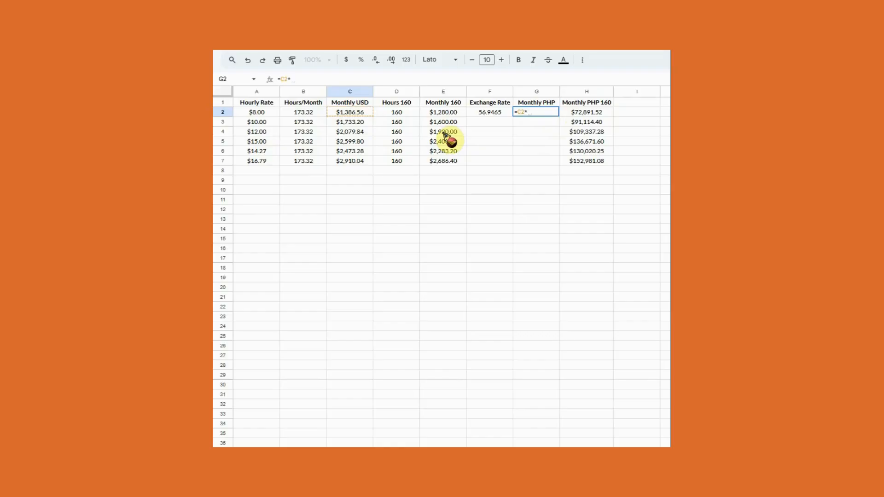
left_click(484, 114)
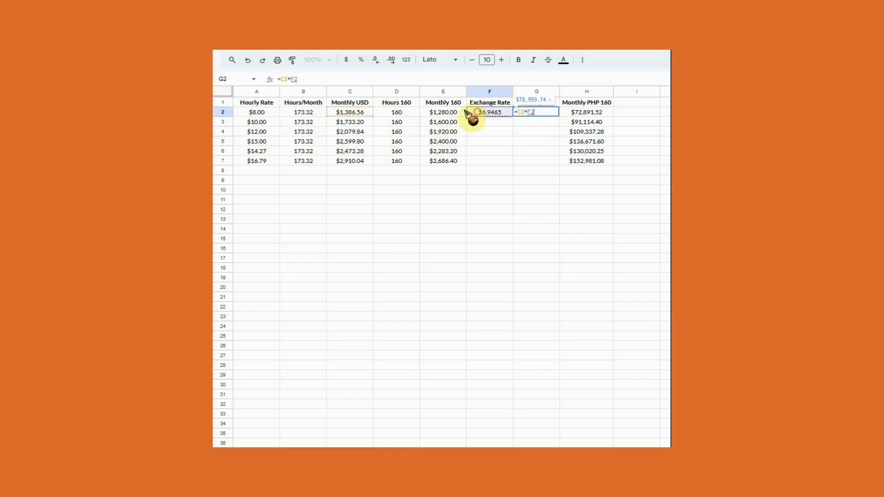
left_click(294, 78)
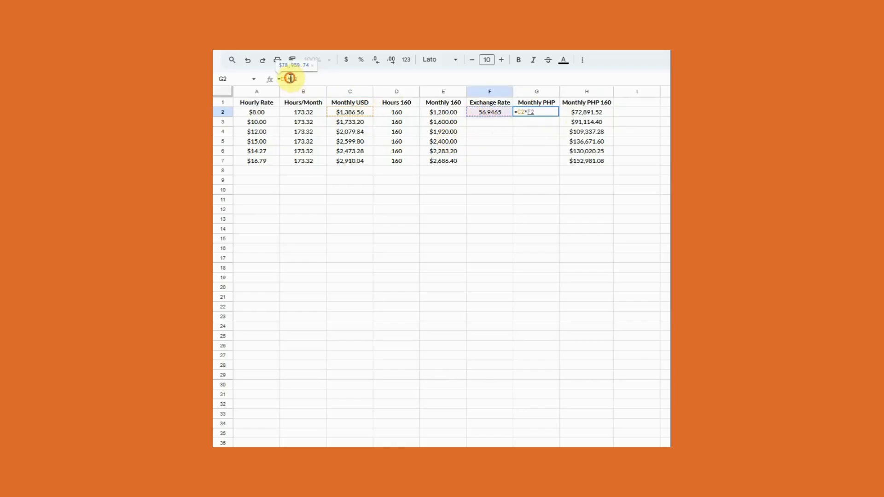
type("$F")
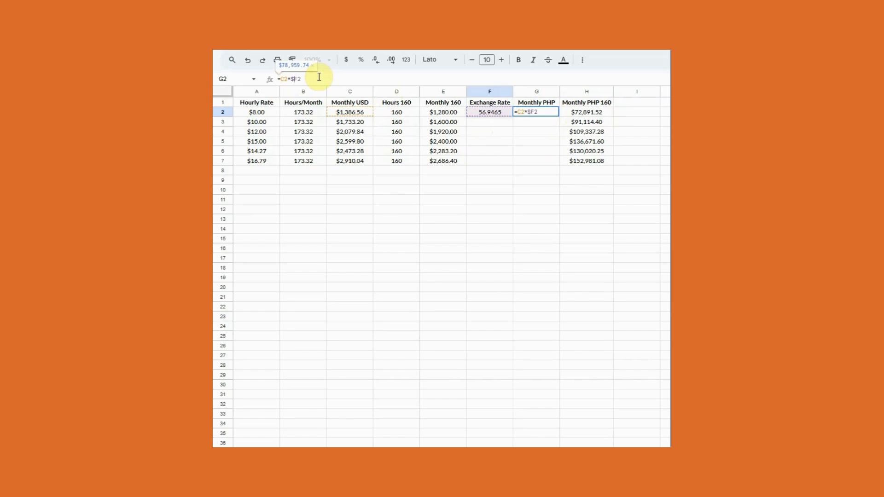
type("$")
key("Return")
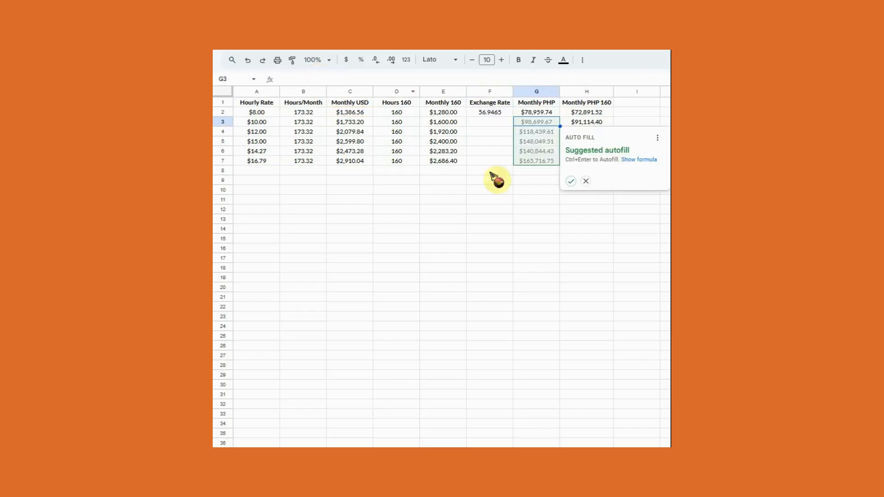
left_click(571, 181)
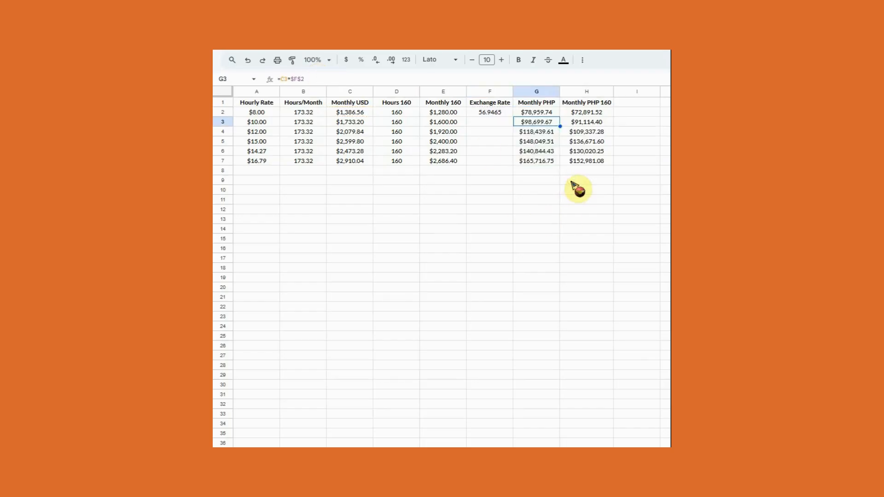
Step: Review the row 2 formulas for Hours/Month, Monthly 160, Exchange Rate, Monthly PHP and Monthly PHP 160
left_click(538, 113)
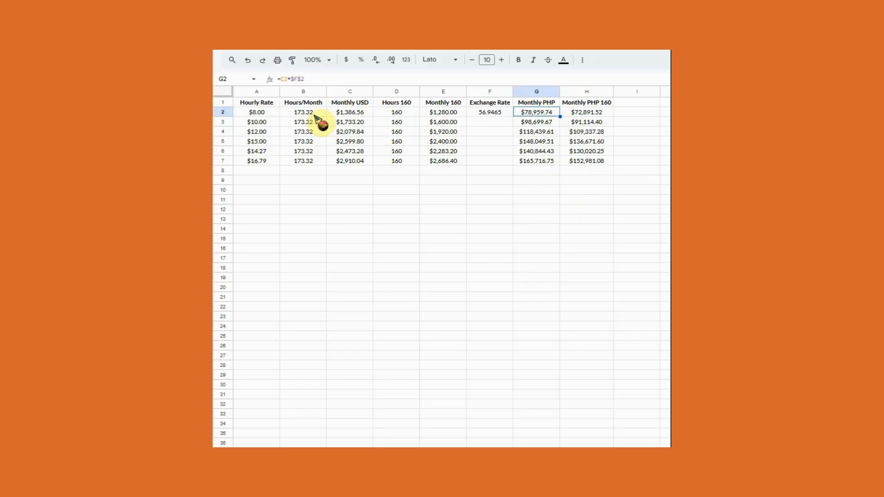
left_click(315, 116)
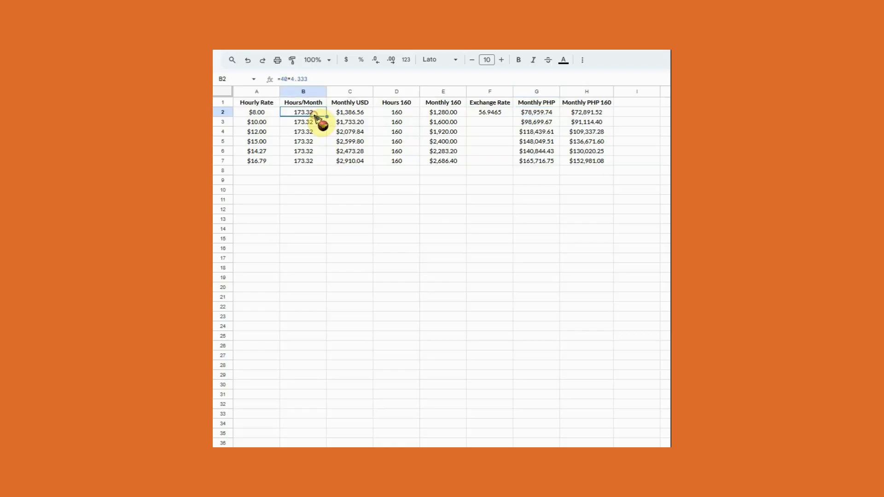
left_click(590, 114)
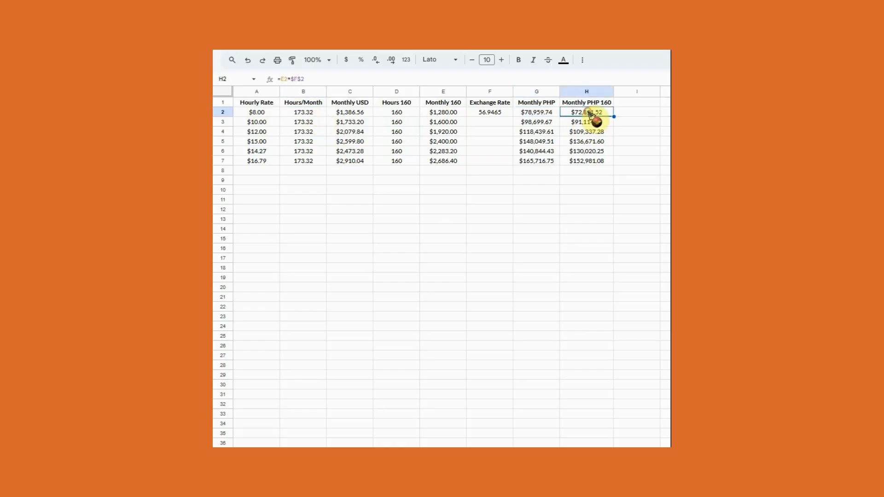
left_click(430, 112)
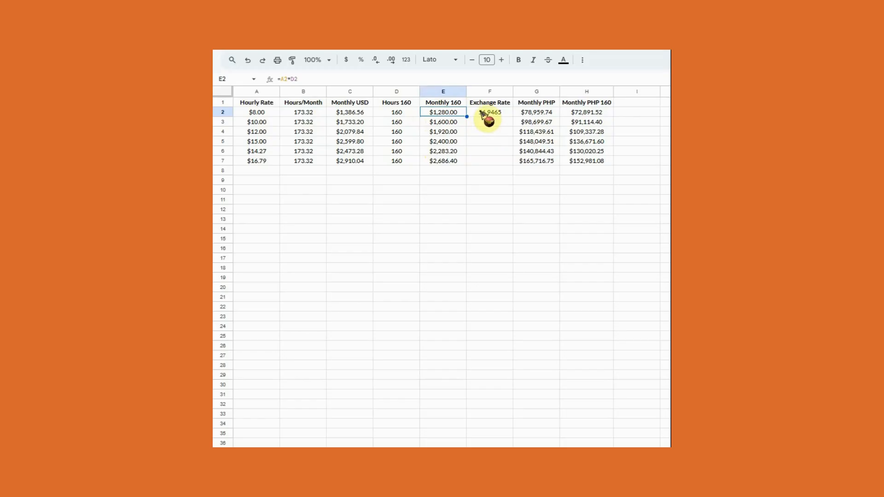
left_click(481, 112)
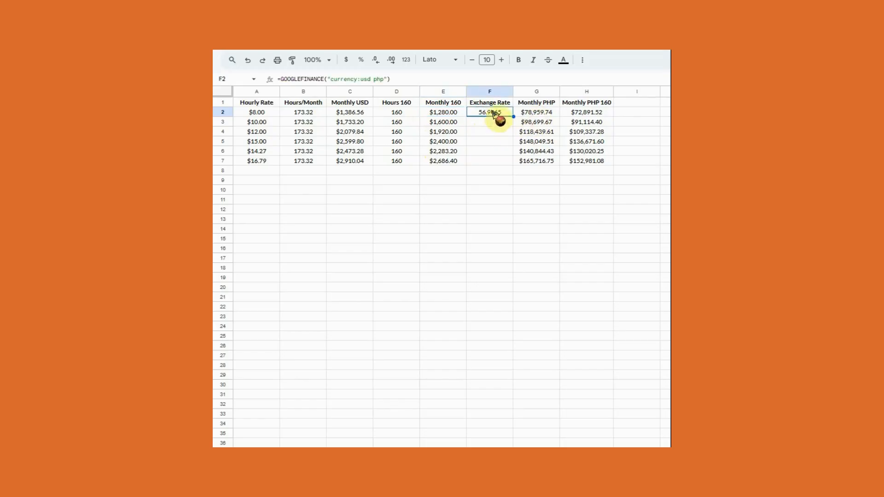
left_click(534, 113)
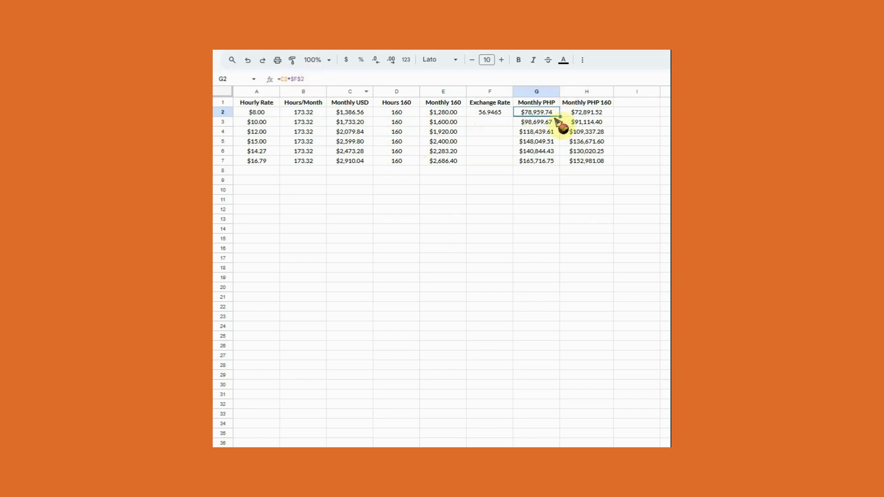
left_click(551, 174)
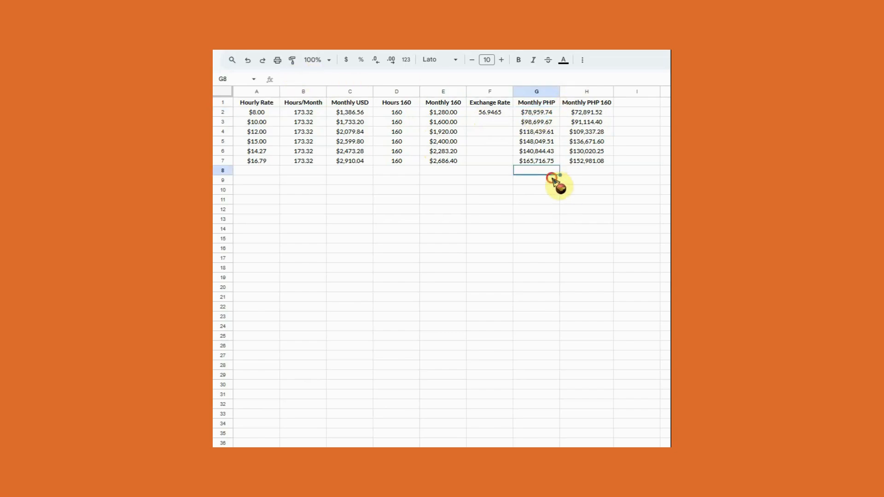
left_click(555, 179)
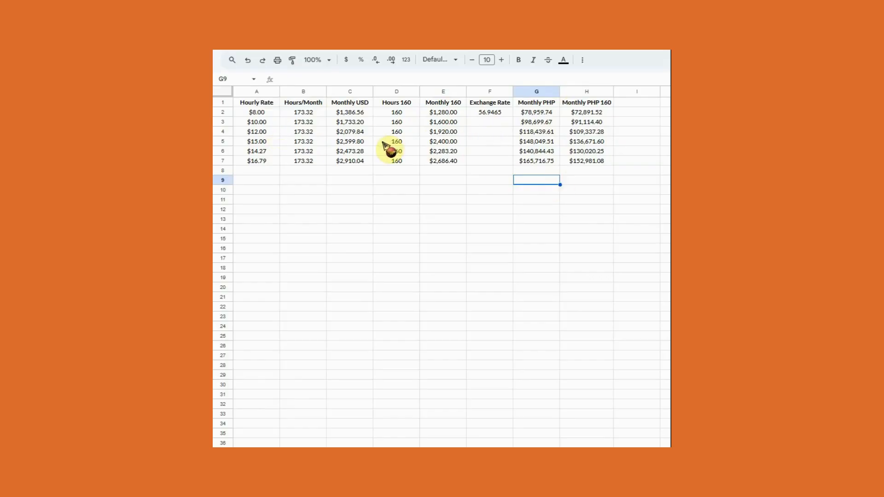